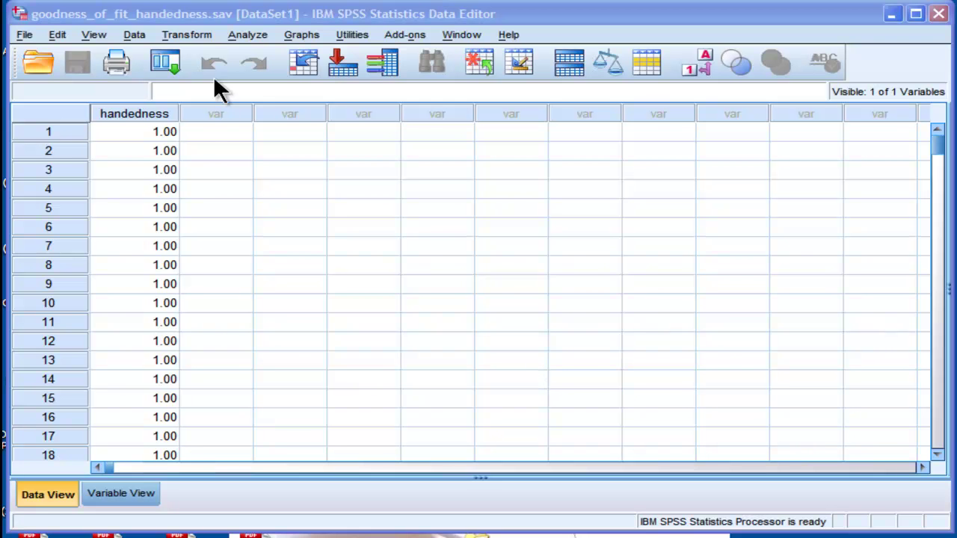
Inspect the handedness values in Data View, checking rows such as 15, 22 and 73.
click(206, 132)
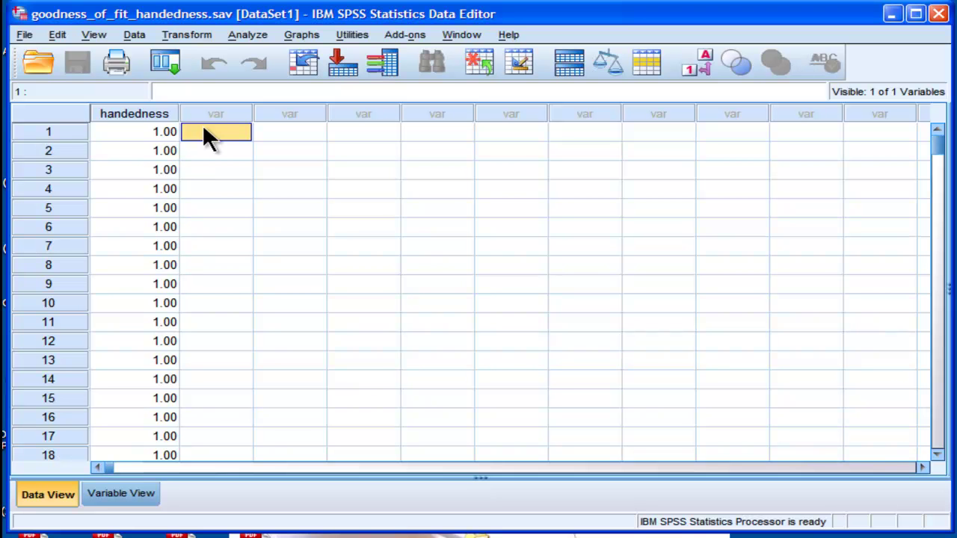
click(148, 131)
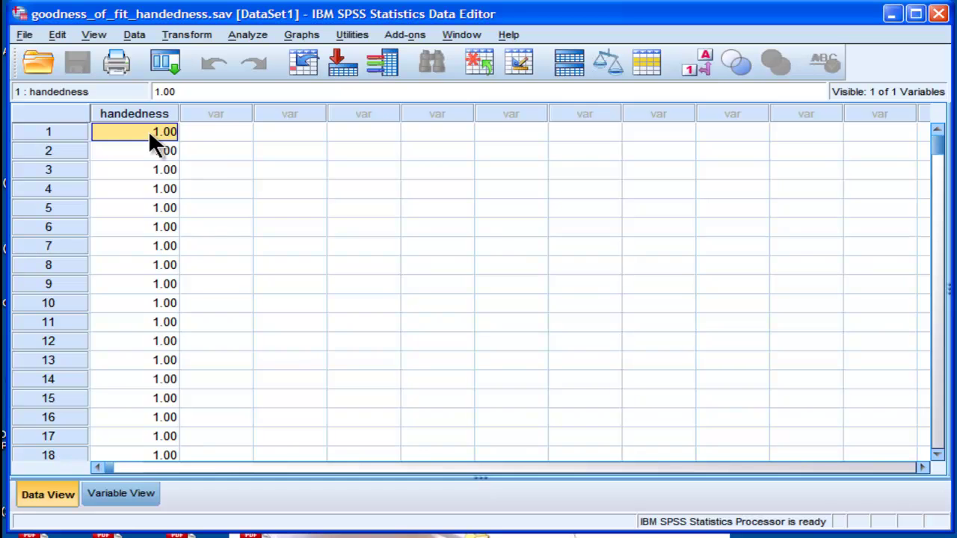
click(212, 132)
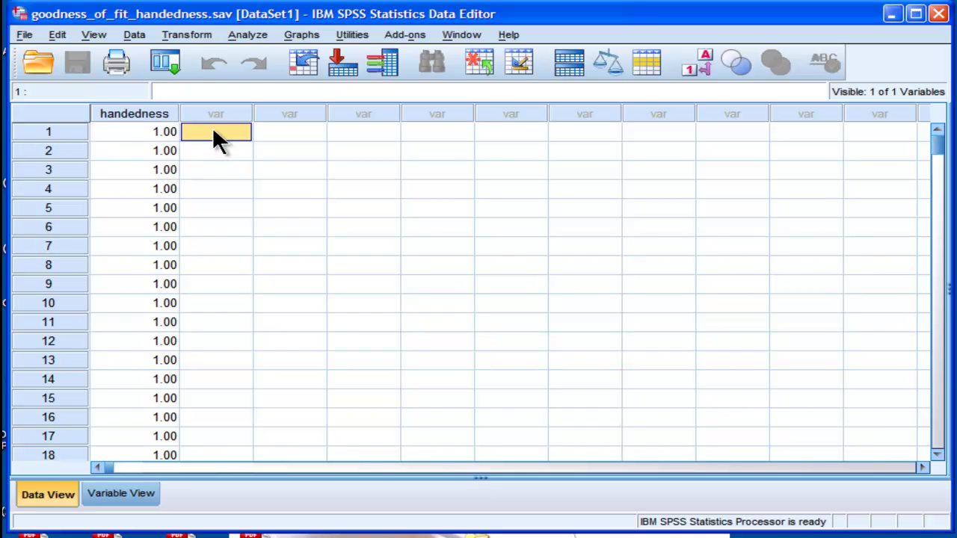
click(148, 112)
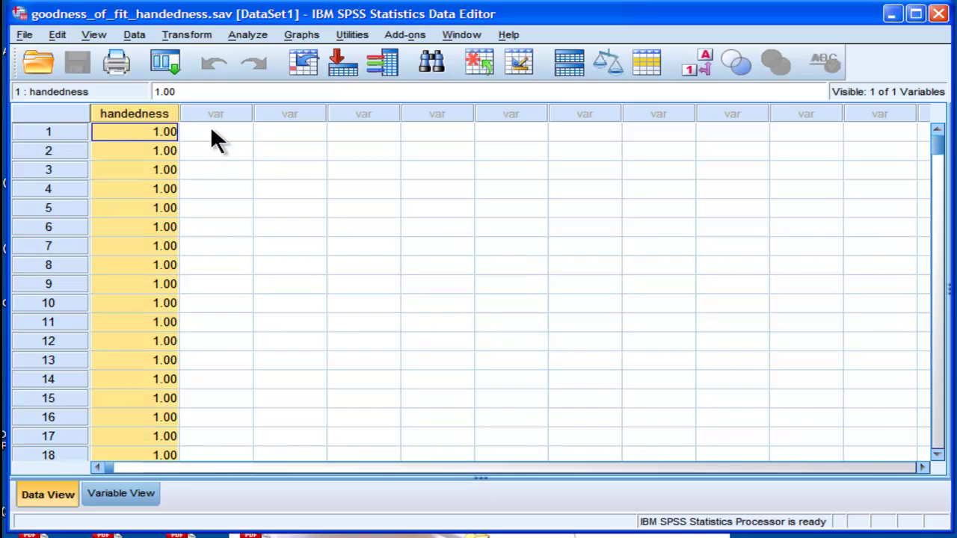
click(210, 132)
click(148, 114)
click(221, 135)
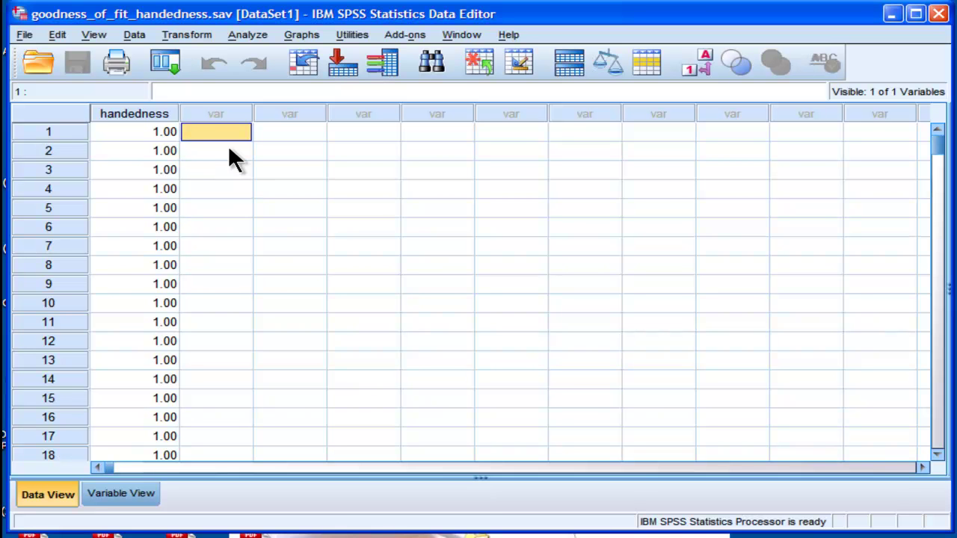
click(159, 131)
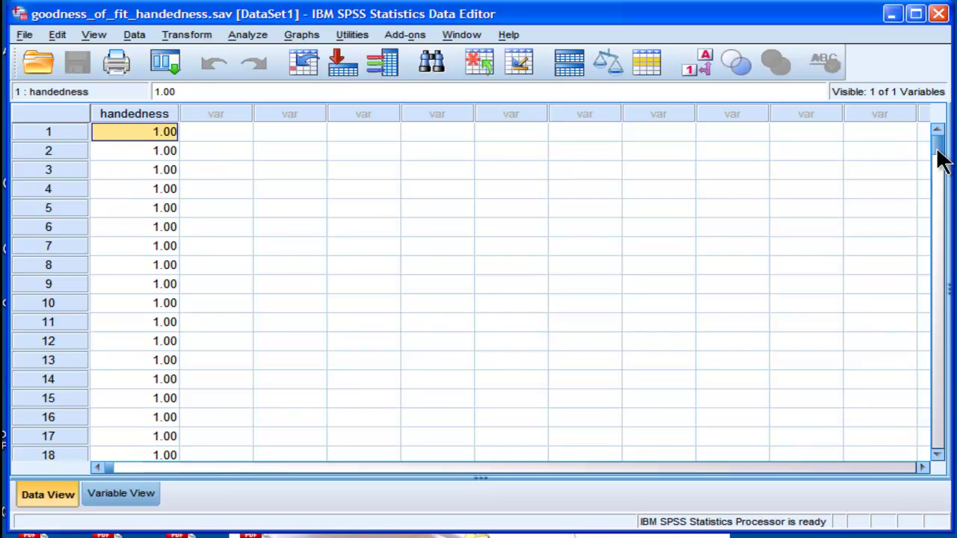
drag(940, 160, 940, 231)
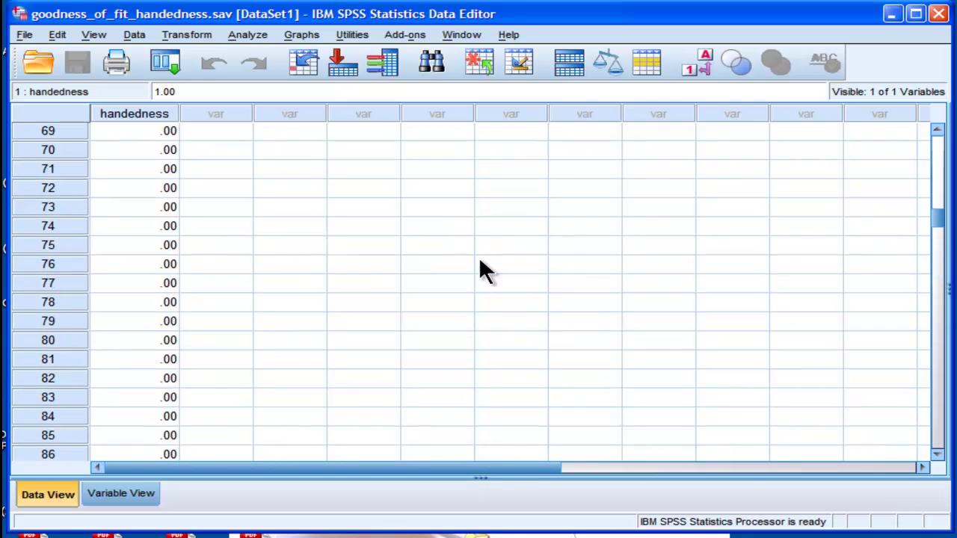
click(147, 209)
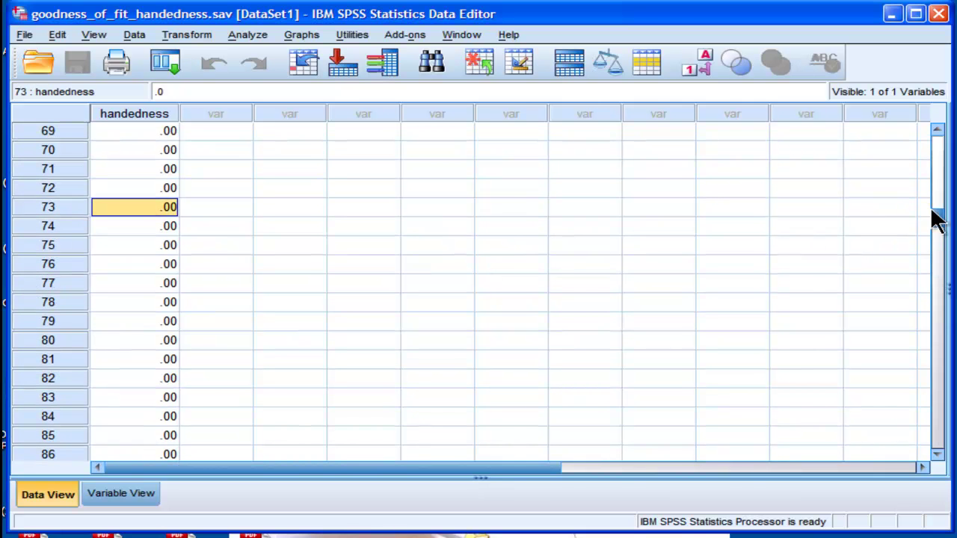
drag(940, 220, 938, 214)
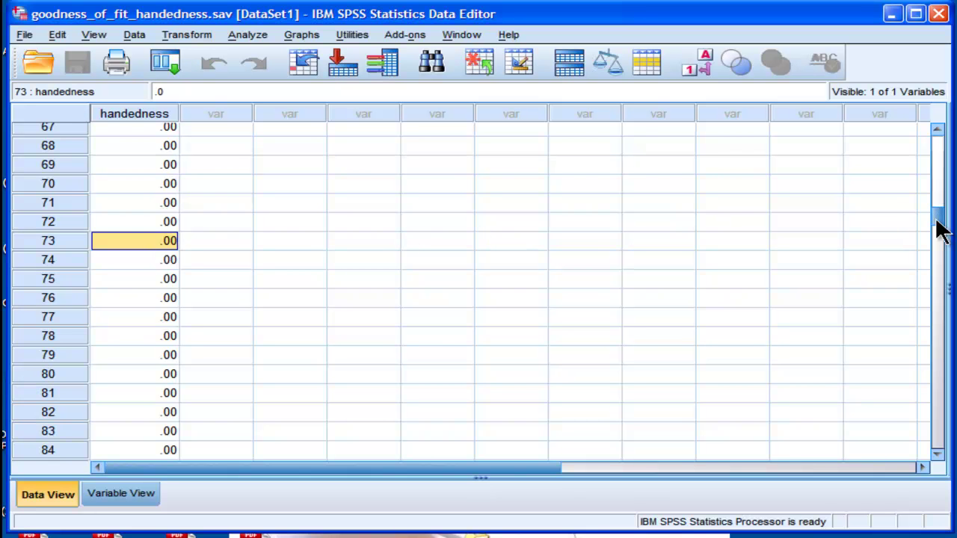
drag(938, 222, 940, 167)
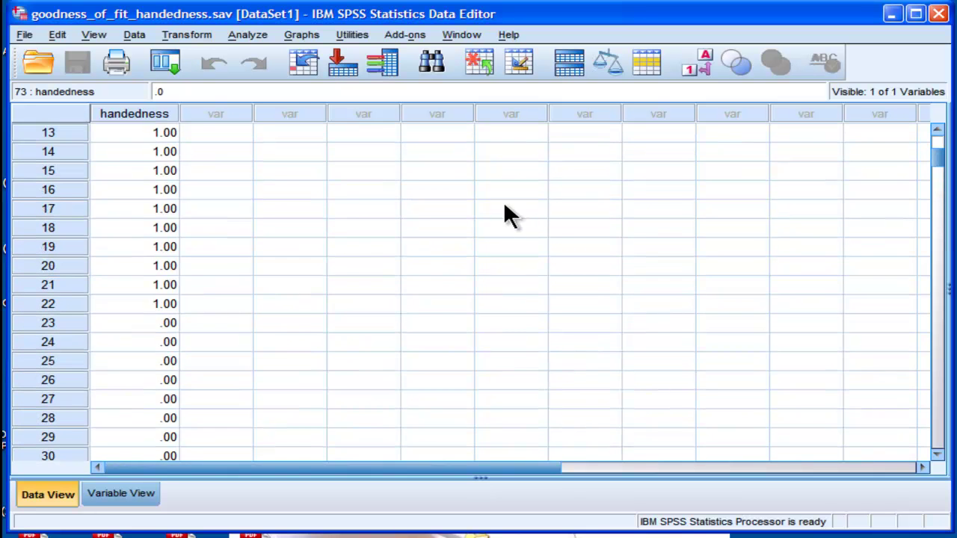
click(152, 175)
click(157, 299)
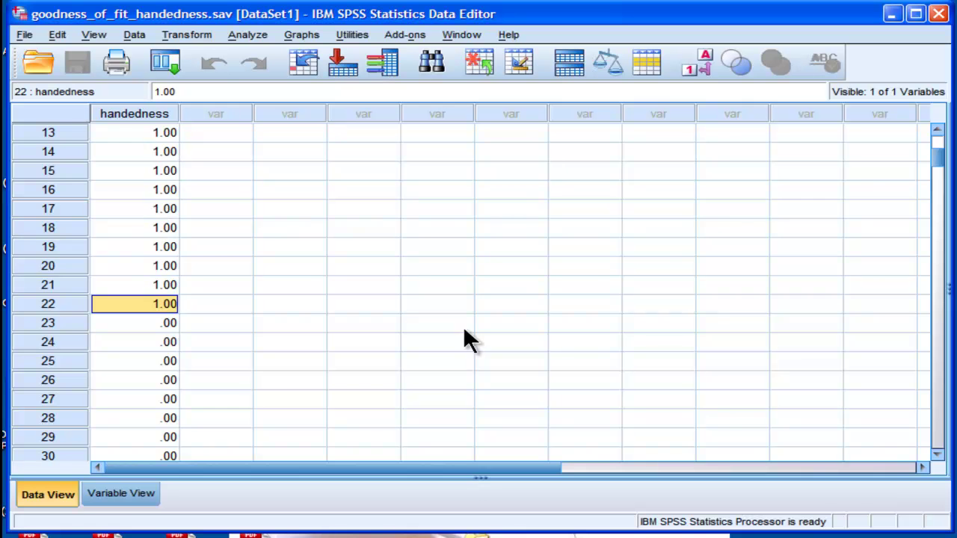
drag(938, 163, 937, 139)
click(228, 138)
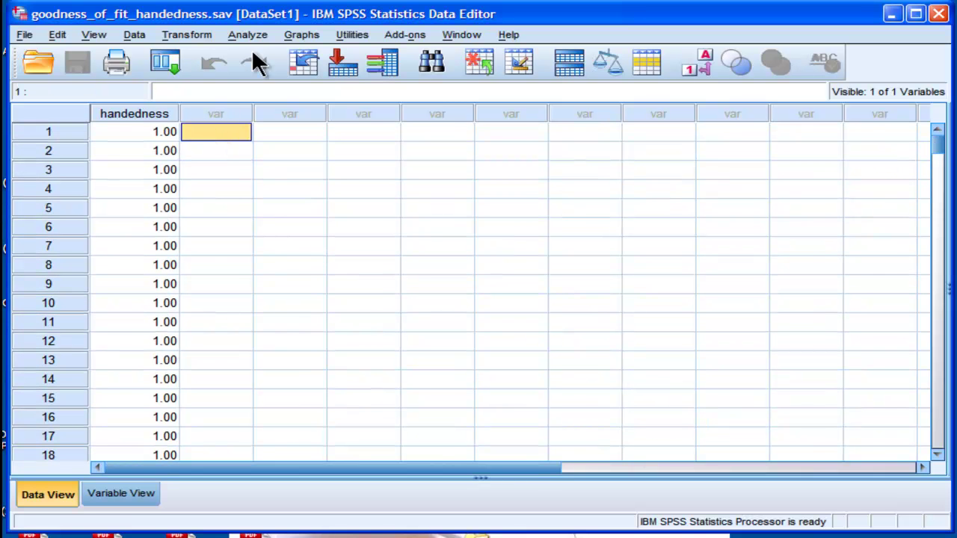
Run Frequencies on handedness to get 228 right-handed and 22 left-handed of 250.
click(247, 35)
mouse_move(281, 70)
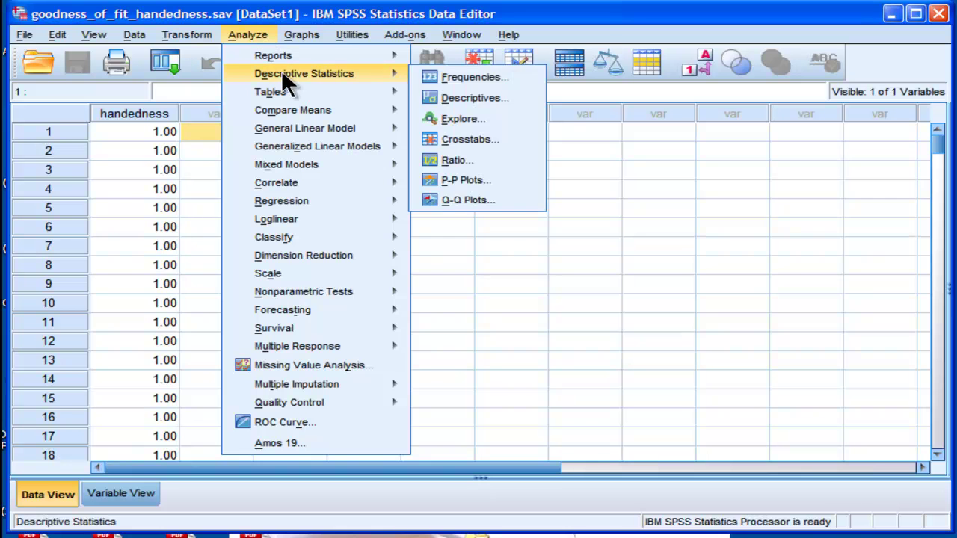
click(427, 79)
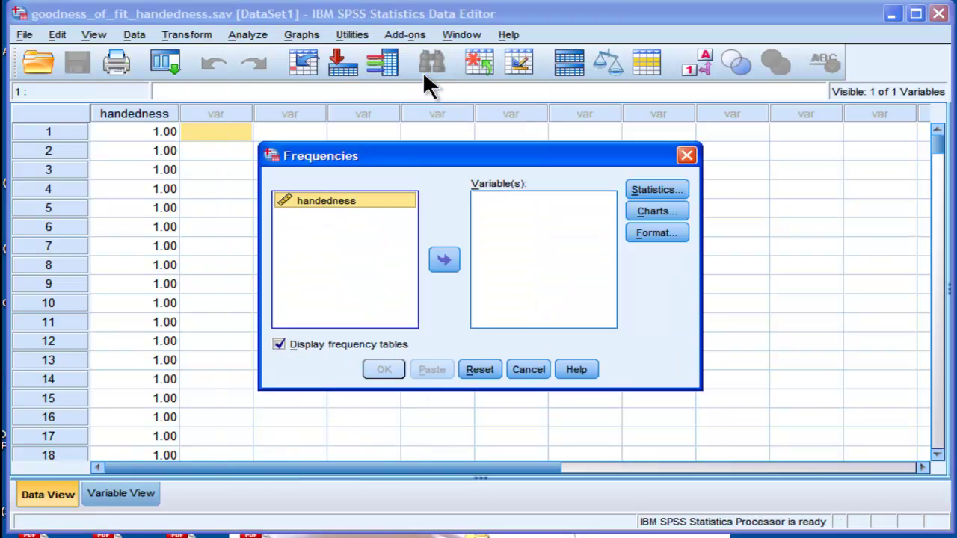
click(441, 262)
click(379, 371)
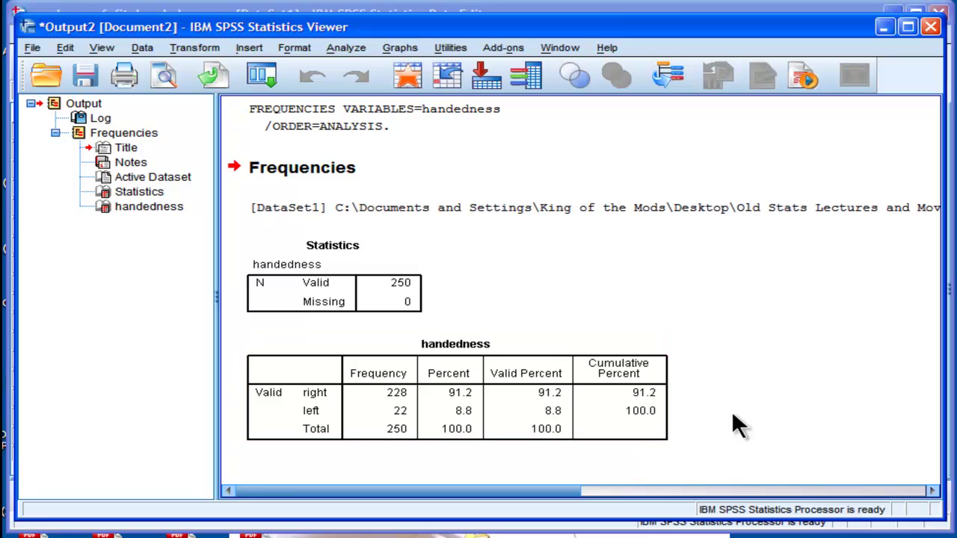
click(352, 49)
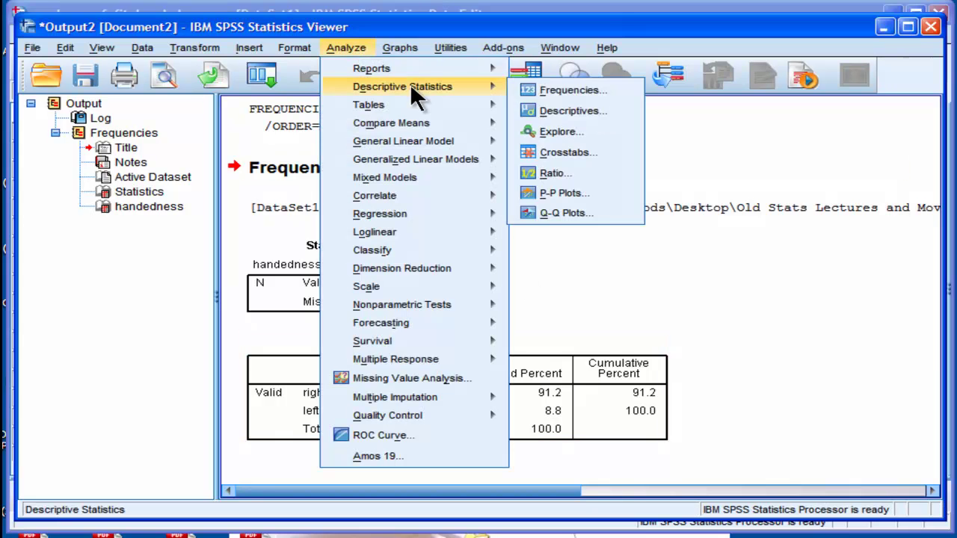
mouse_move(497, 87)
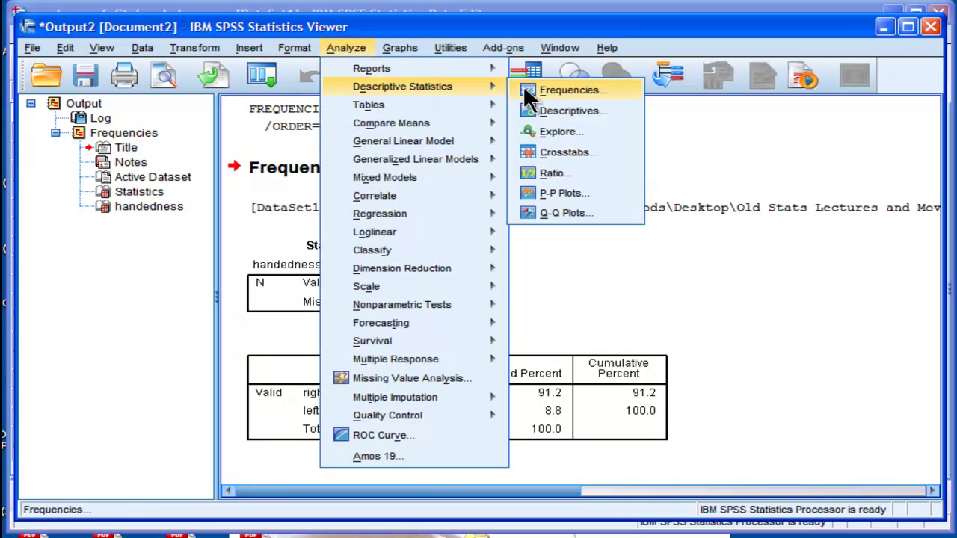
click(527, 151)
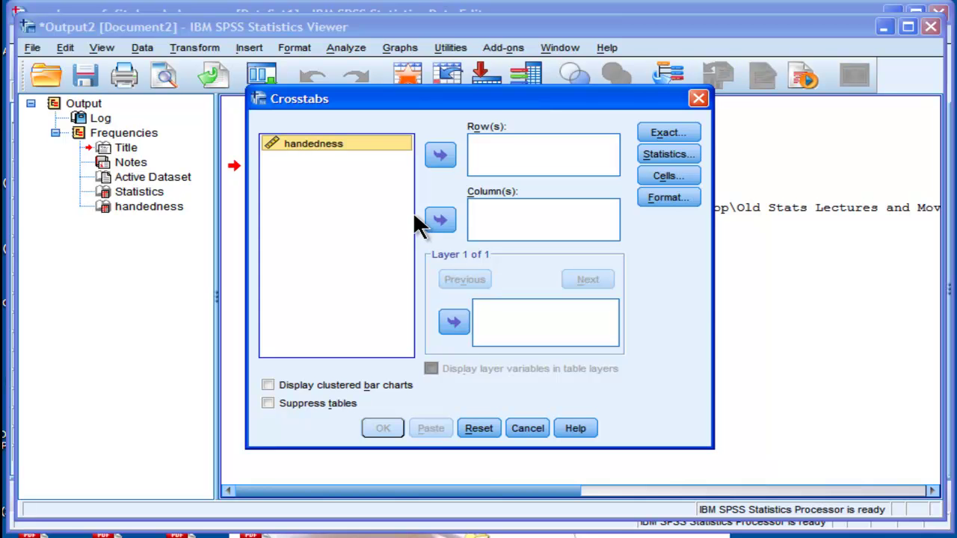
click(440, 155)
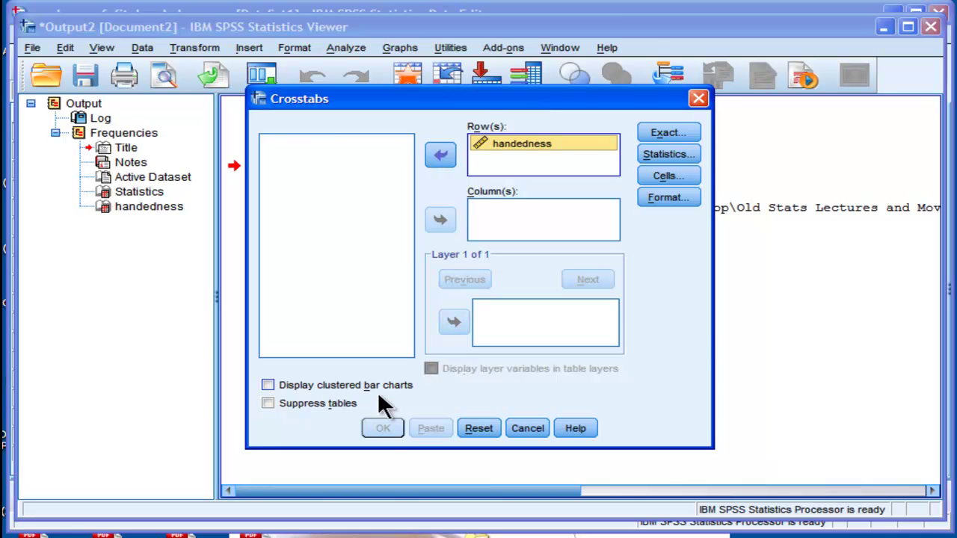
click(441, 154)
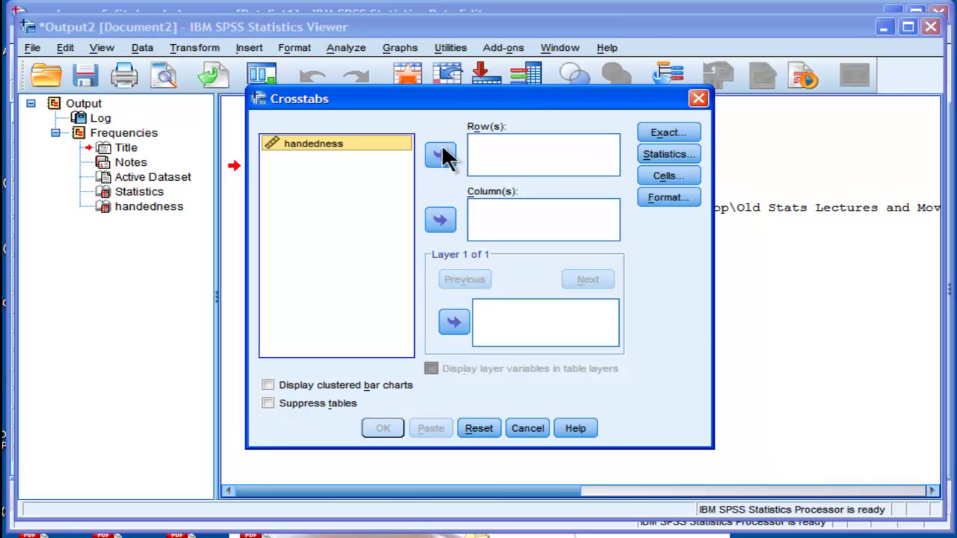
click(441, 220)
click(440, 220)
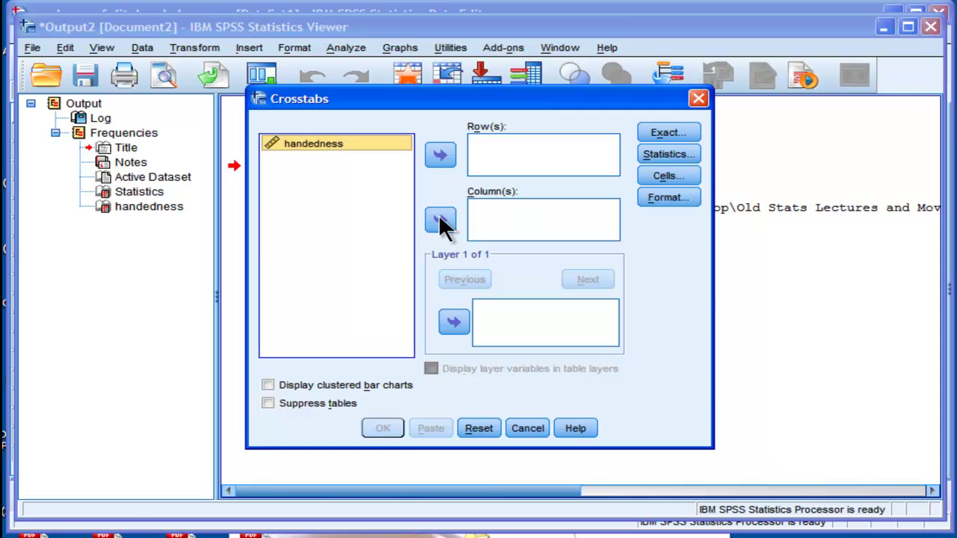
Cancel Crosstabs and run a legacy Chi-square test on handedness, giving Chi-Square 169.744, df 1.
click(699, 99)
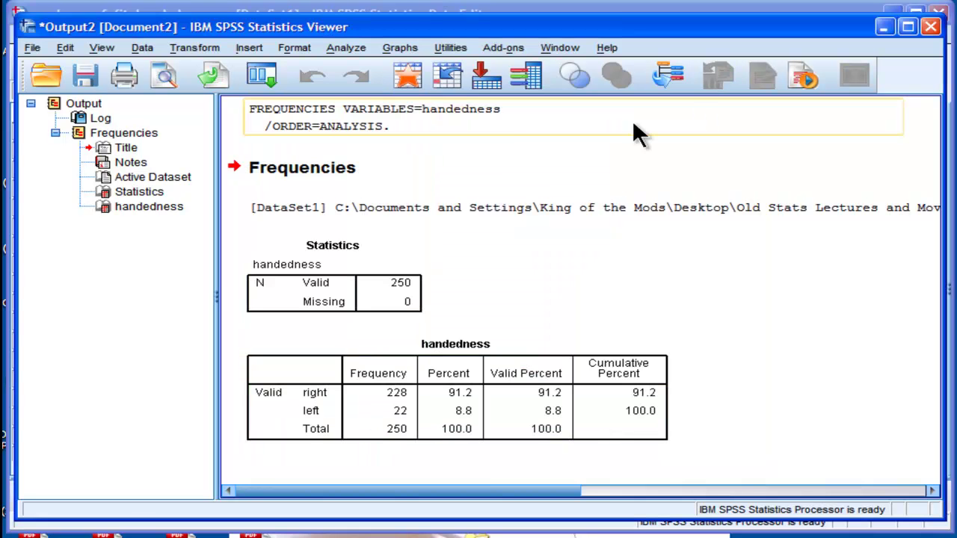
click(344, 48)
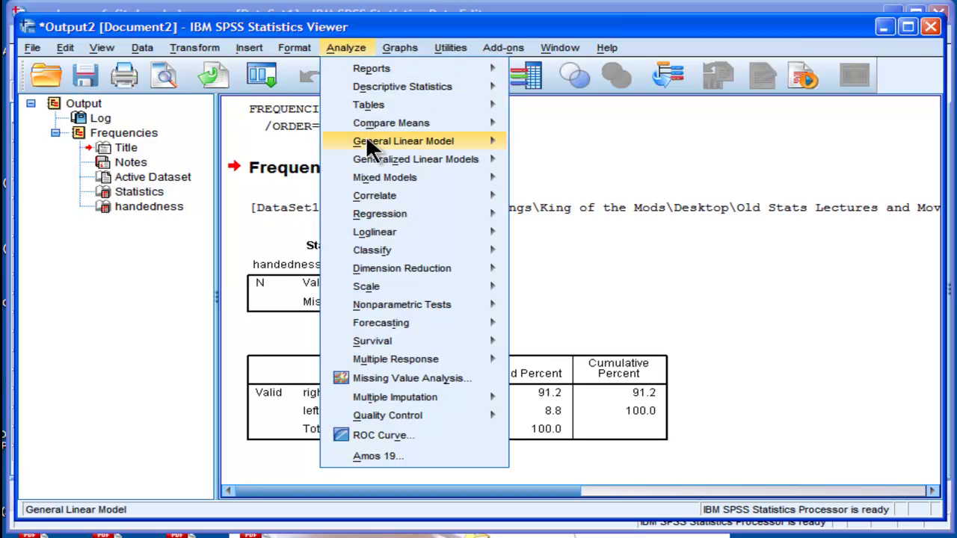
mouse_move(407, 268)
mouse_move(408, 297)
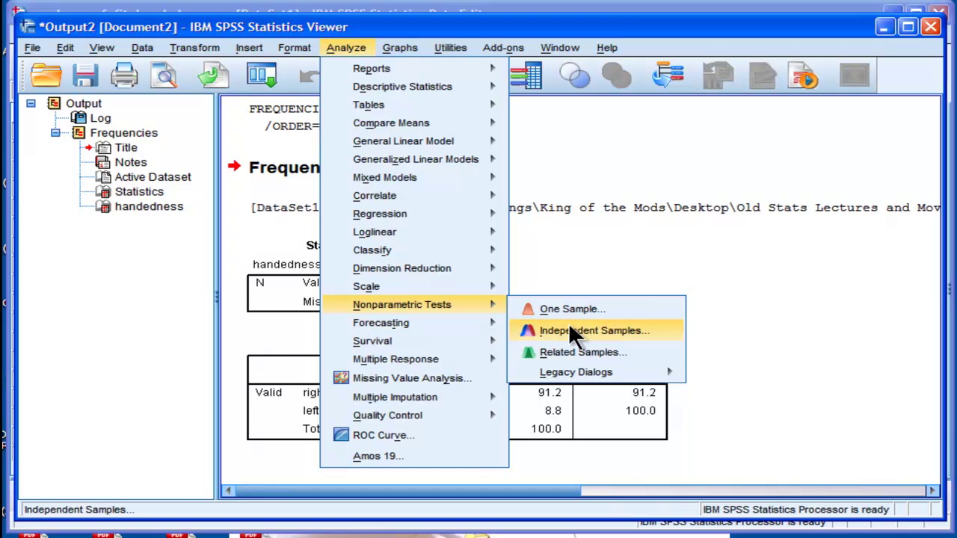
mouse_move(606, 370)
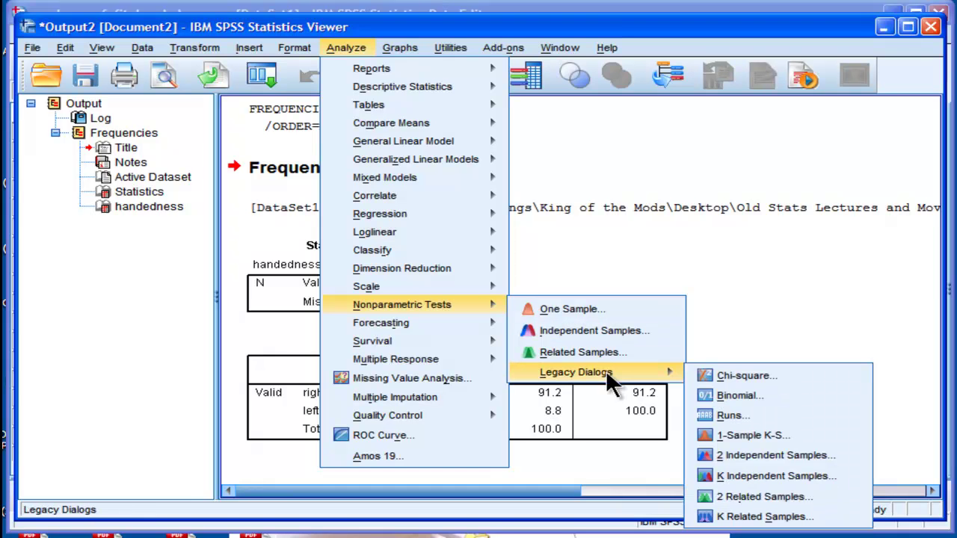
click(719, 373)
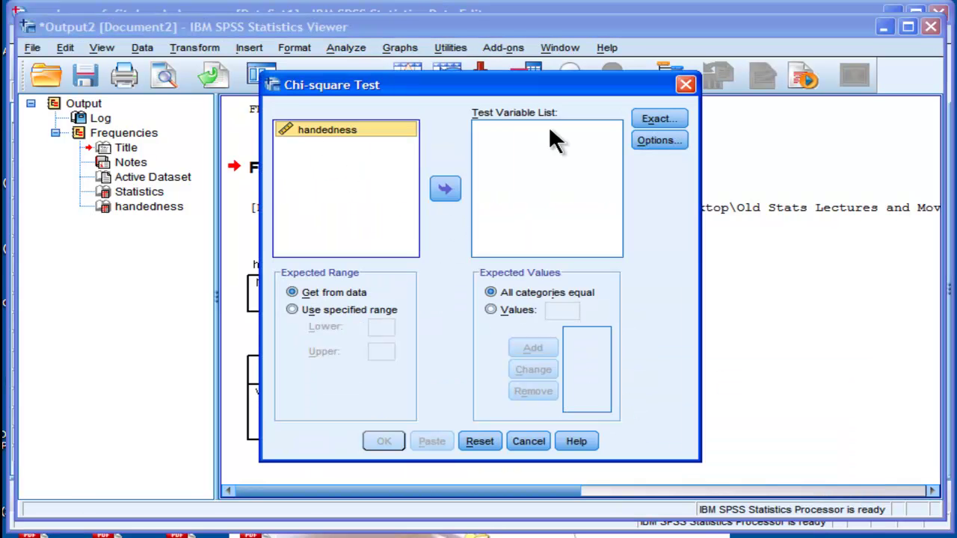
click(445, 189)
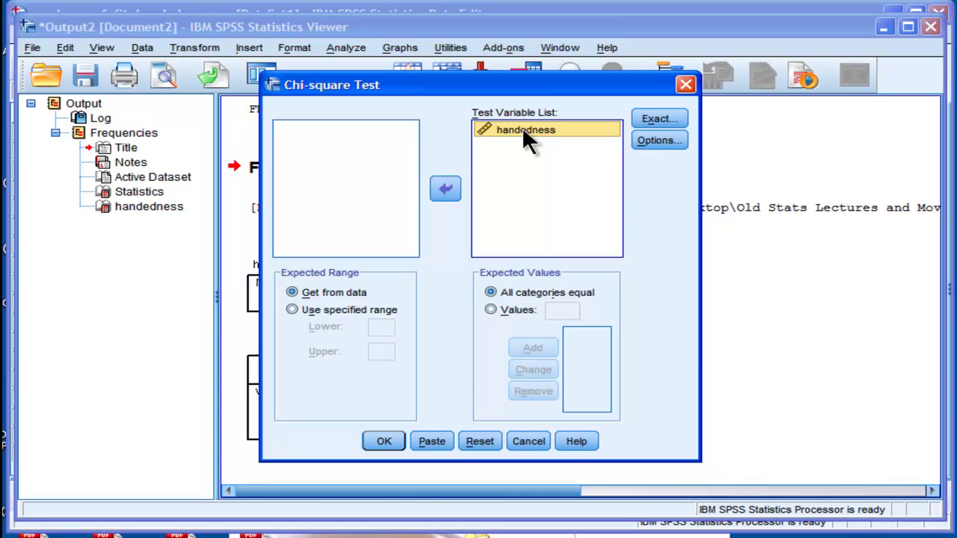
click(376, 435)
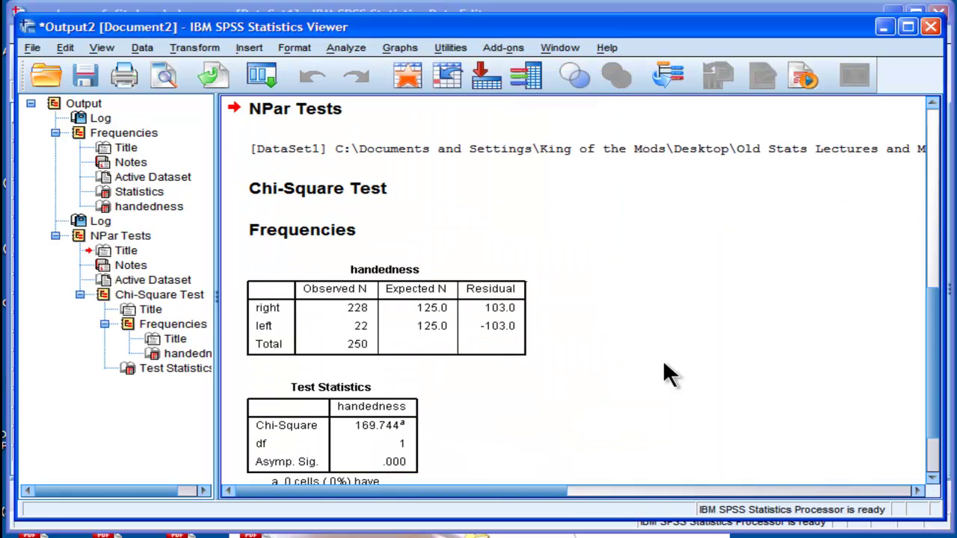
Scroll the output to the chi-square results and select the handedness observed/expected frequencies table.
drag(934, 337, 934, 367)
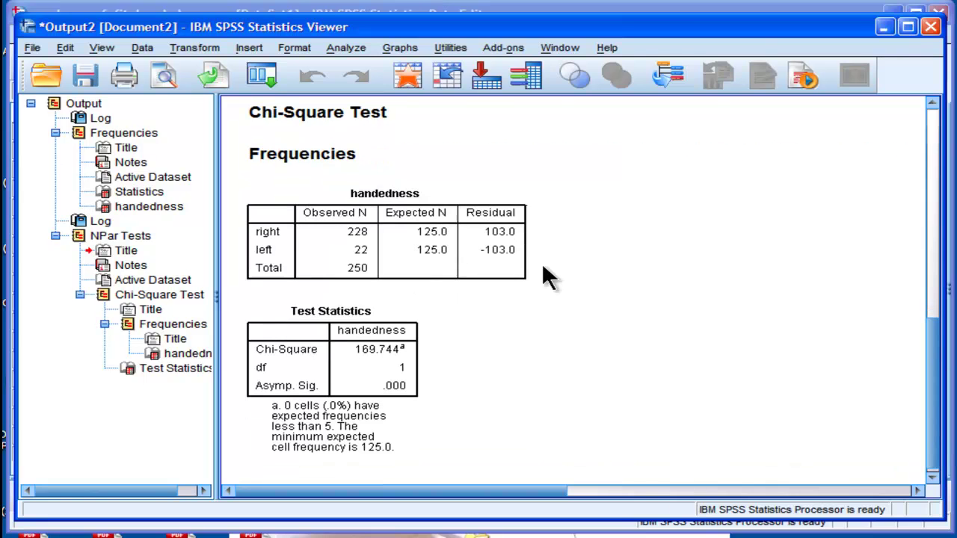
click(479, 246)
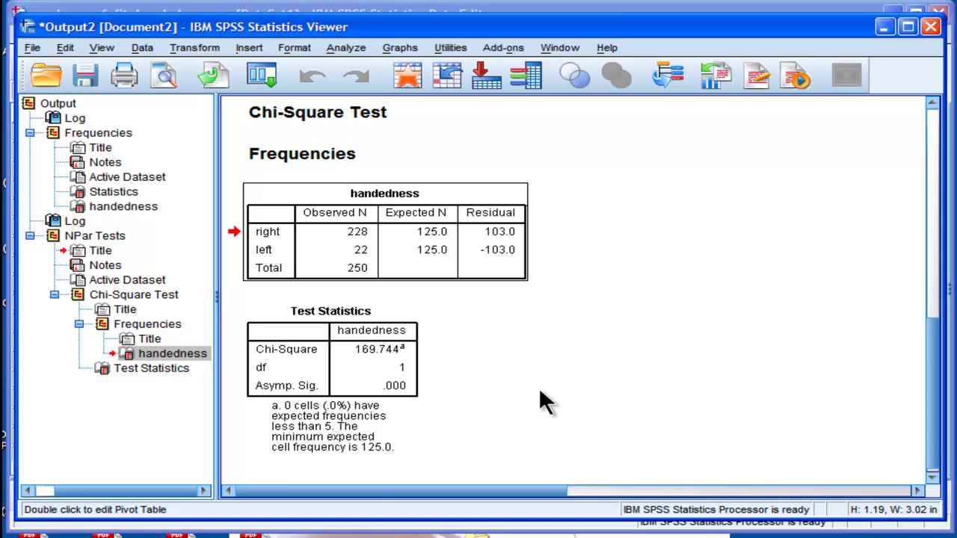
click(355, 47)
mouse_move(378, 88)
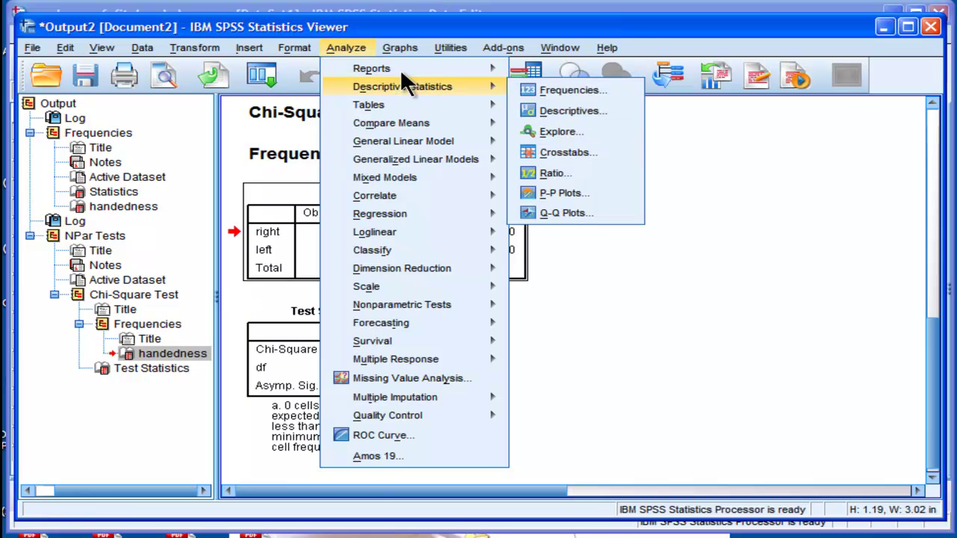
click(328, 41)
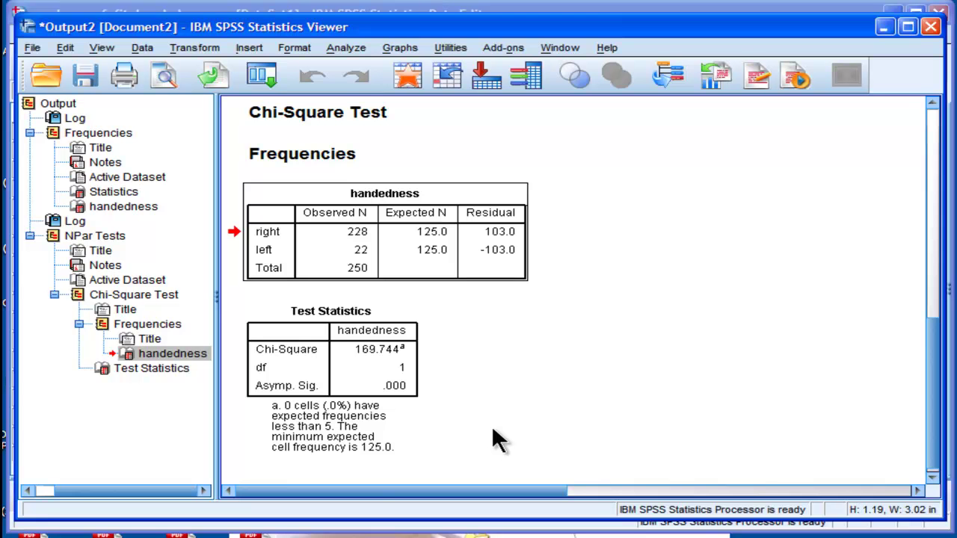
click(346, 48)
mouse_move(470, 301)
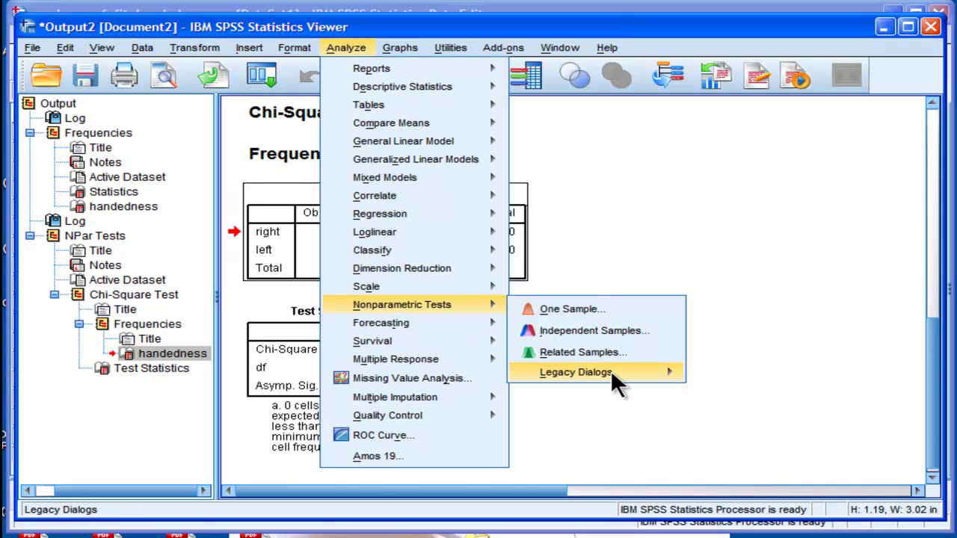
mouse_move(355, 79)
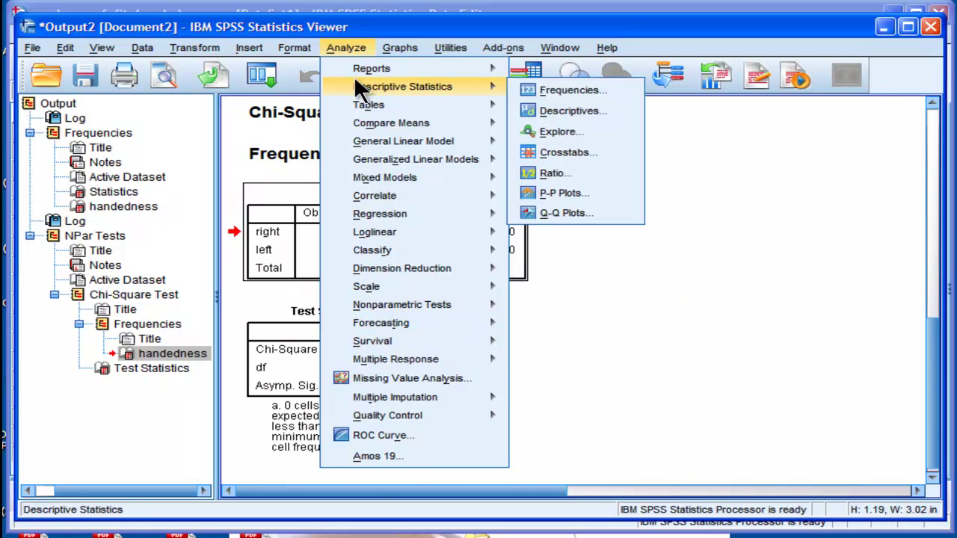
click(344, 48)
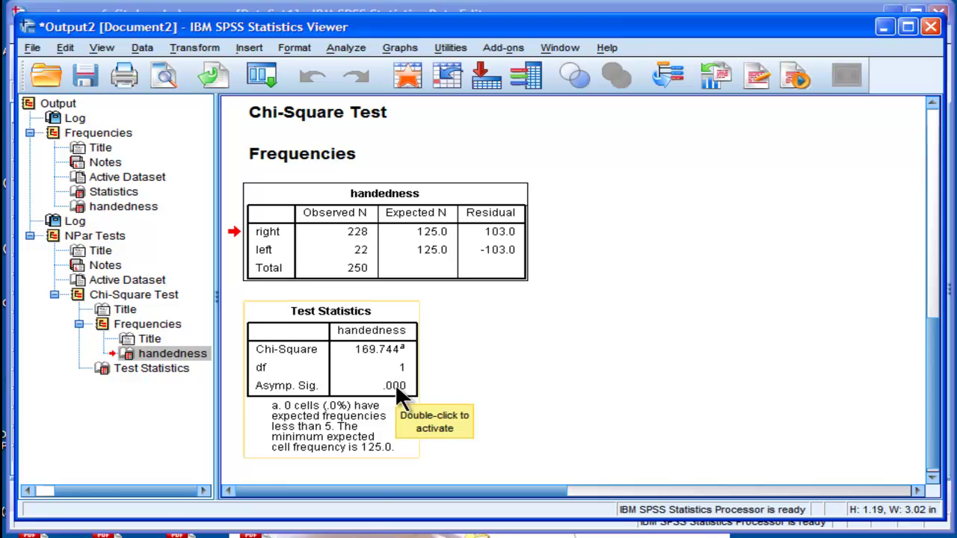
Format the Asymp. Sig. cell of the Test Statistics table to 11 decimal places.
double_click(395, 384)
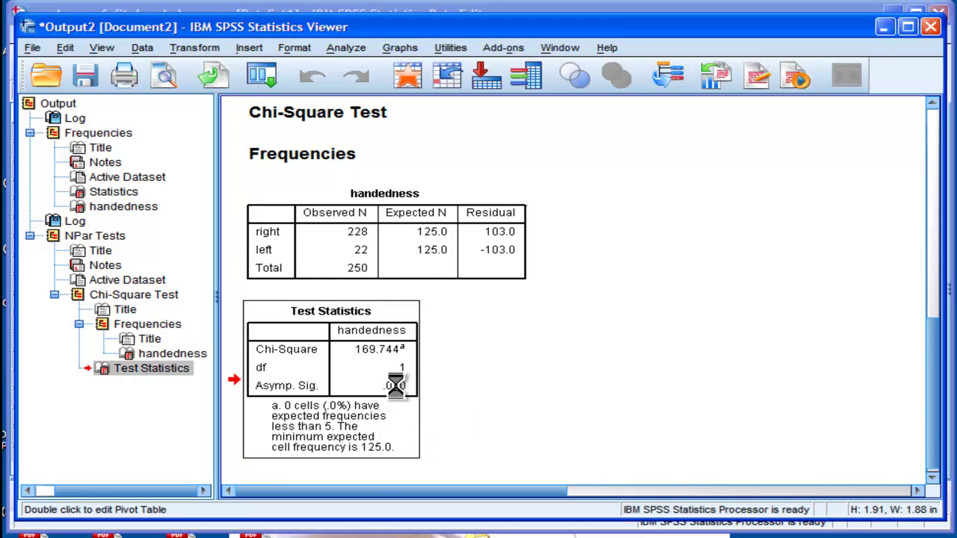
click(391, 376)
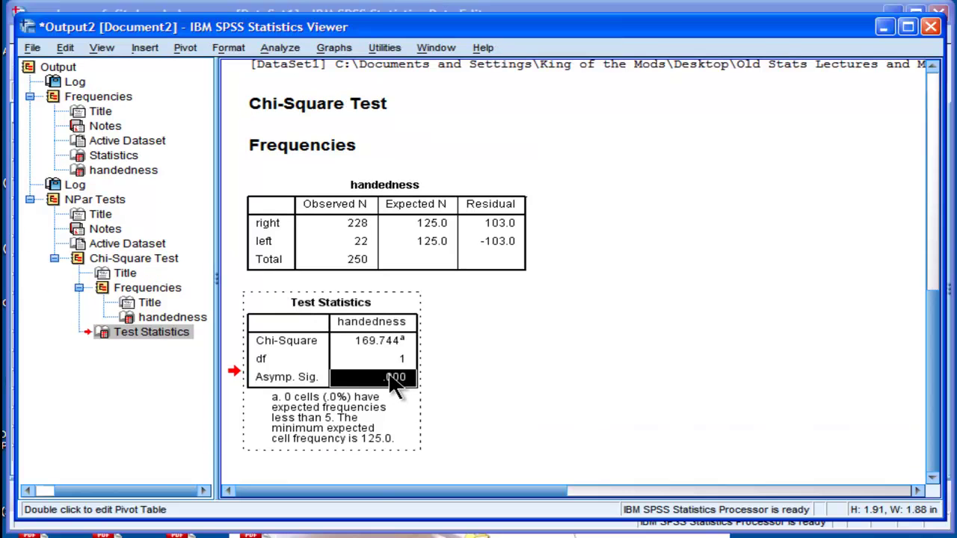
right_click(388, 373)
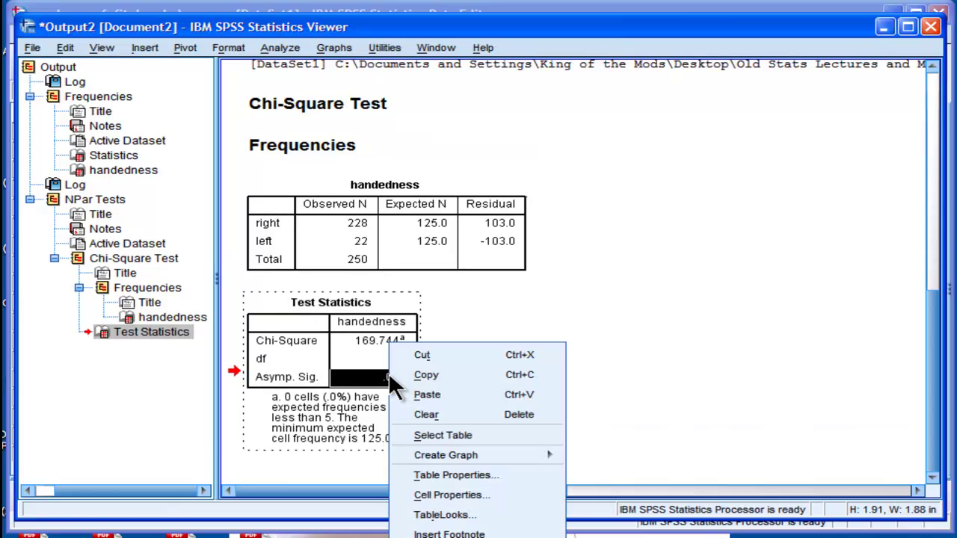
click(440, 490)
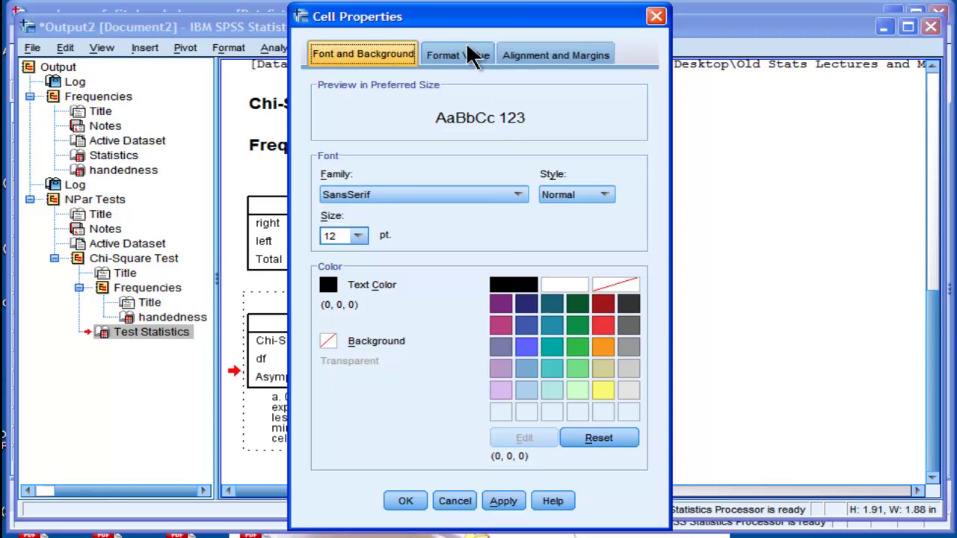
click(441, 56)
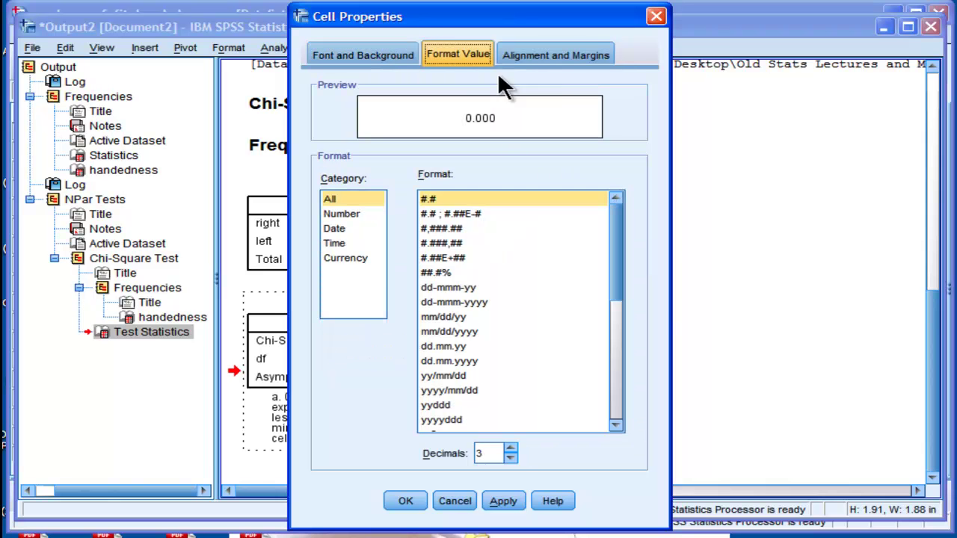
drag(511, 451, 512, 451)
click(410, 499)
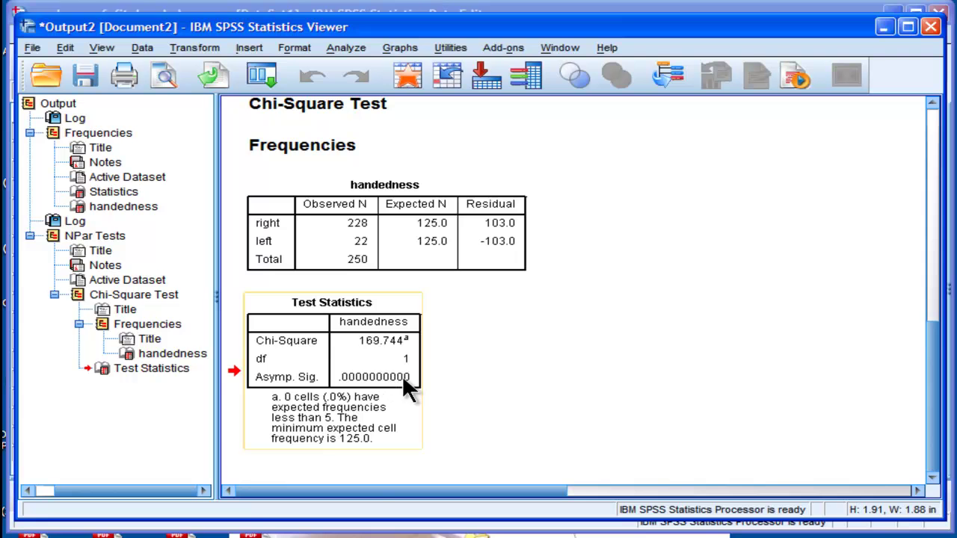
click(516, 416)
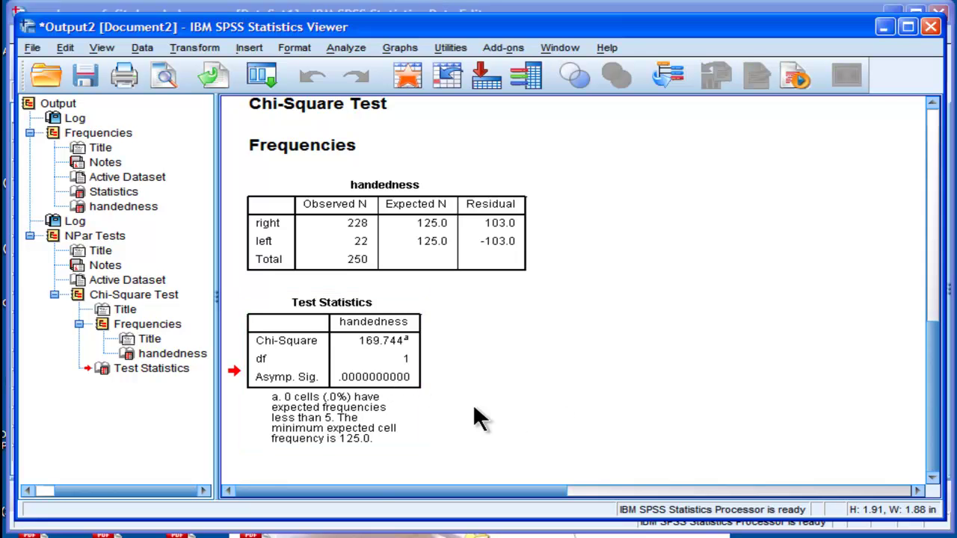
click(412, 370)
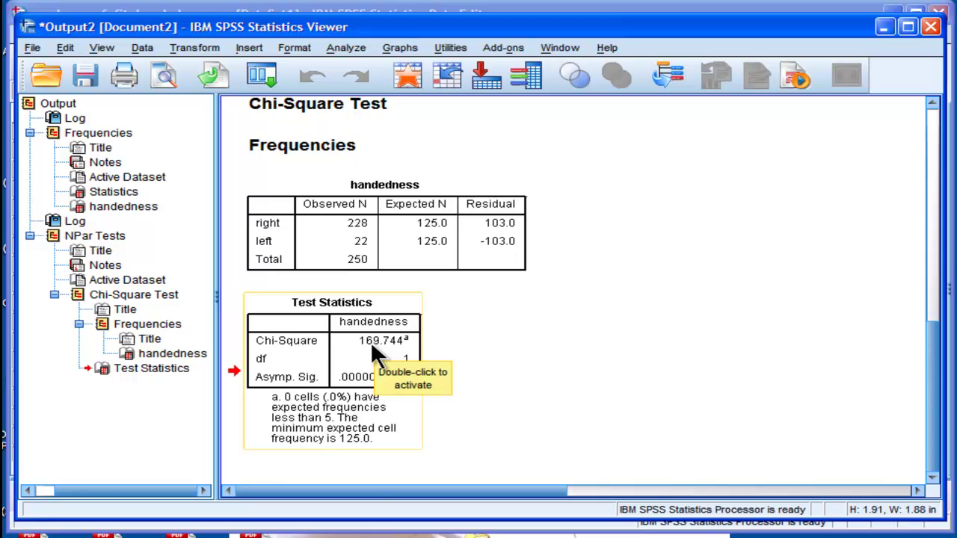
click(523, 391)
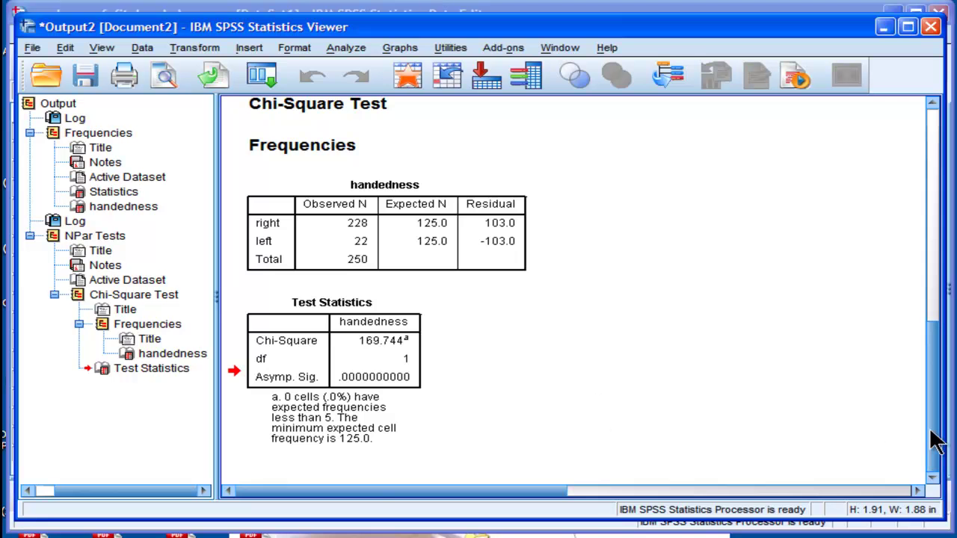
drag(934, 444, 920, 194)
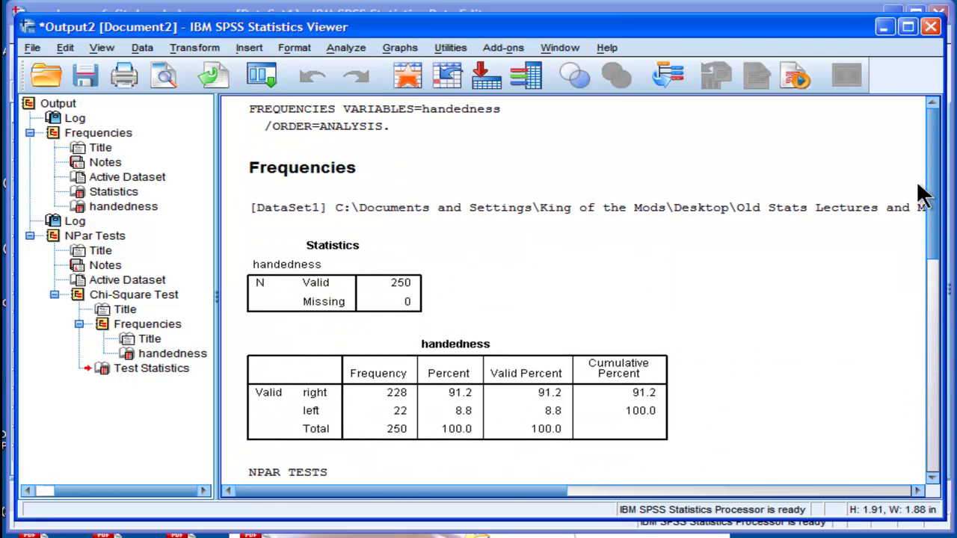
click(631, 361)
drag(933, 258, 933, 275)
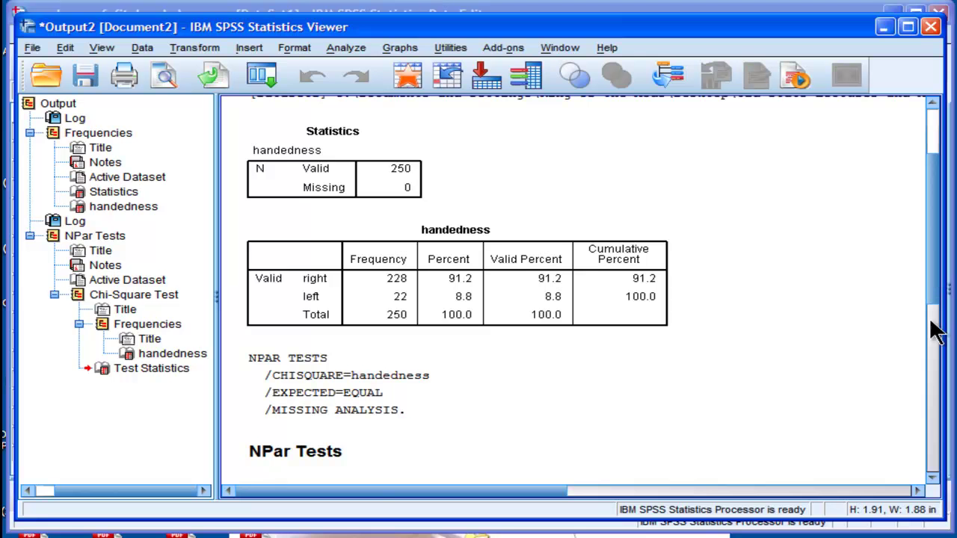
drag(938, 291, 932, 427)
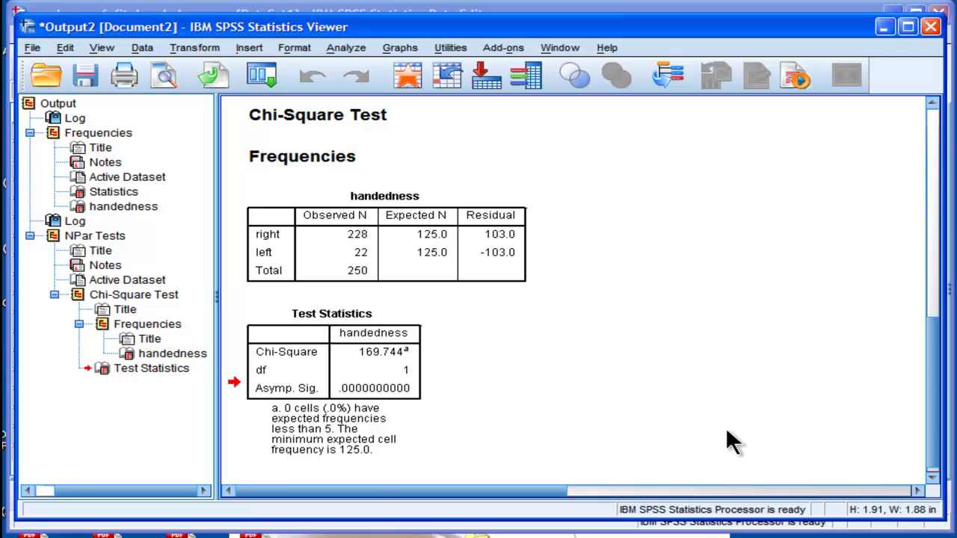